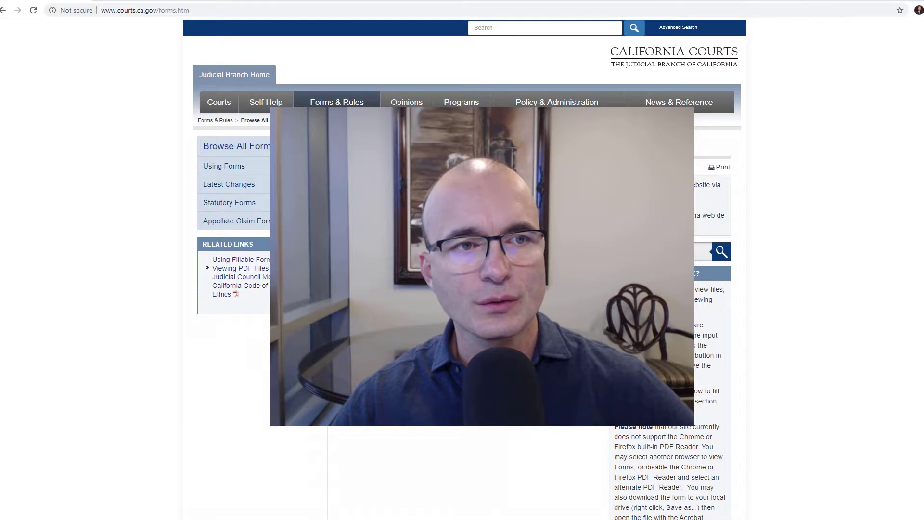
Return to the Google results and open the California Courts Browse All Forms page
{"action": "left_click", "coordinate": [3, 10]}
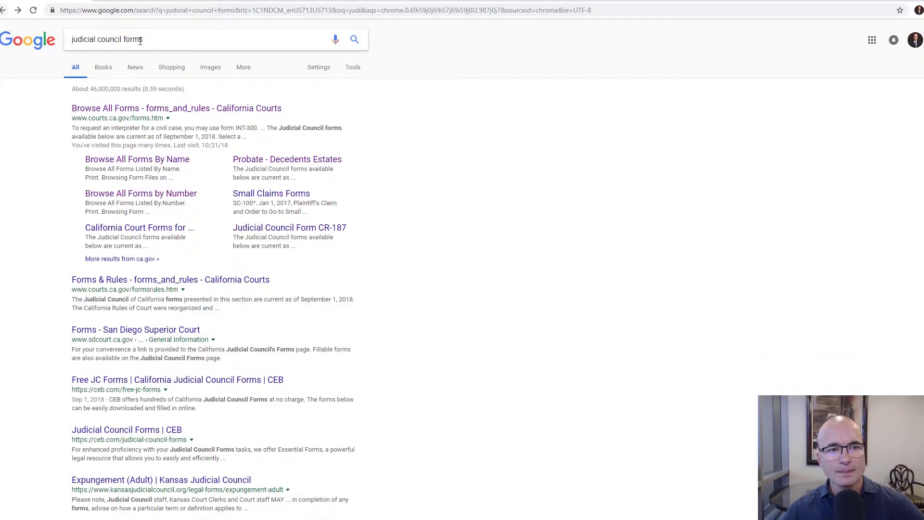
{"action": "left_click", "coordinate": [173, 43]}
{"action": "key", "text": "ctrl+a"}
{"action": "left_click", "coordinate": [51, 114]}
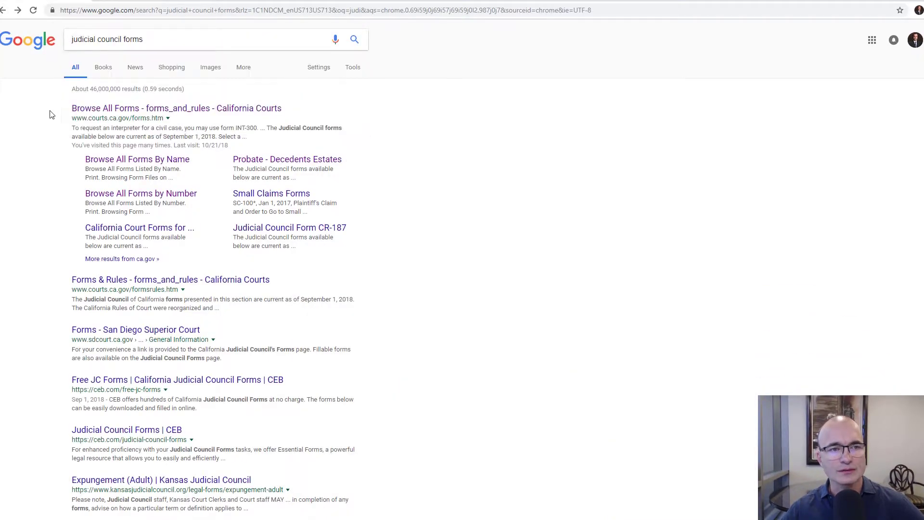
{"action": "left_click", "coordinate": [137, 4]}
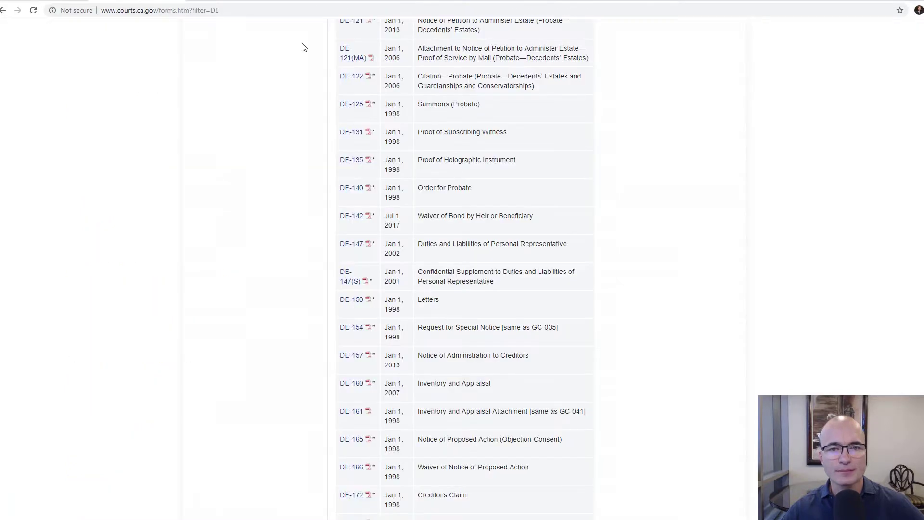
Find DE-125 Summons (Probate) in the DE forms list and open its PDF
{"action": "scroll", "coordinate": [309, 144], "scroll_direction": "up", "scroll_amount": 10}
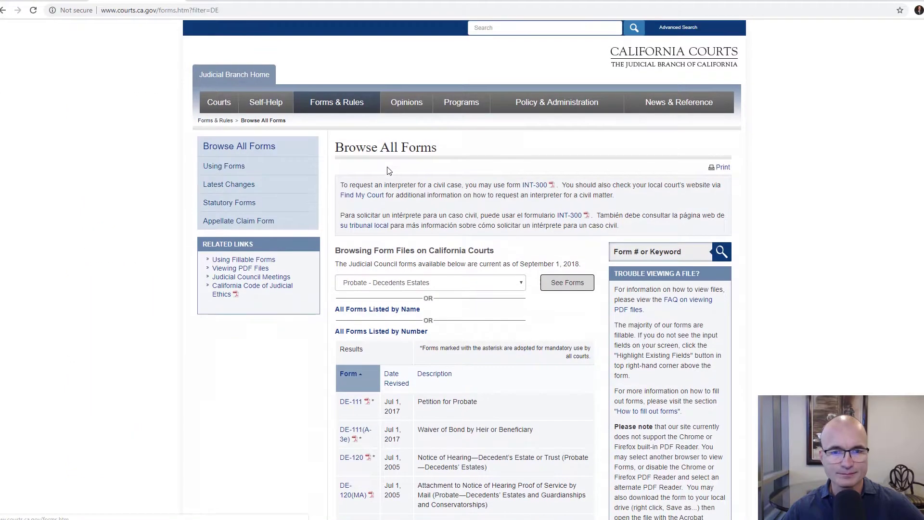
{"action": "scroll", "coordinate": [385, 166], "scroll_direction": "down", "scroll_amount": 8}
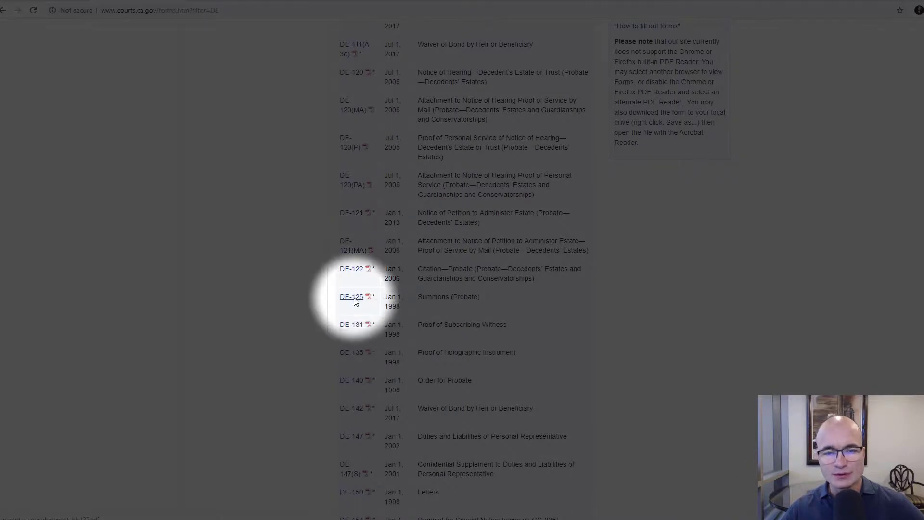
{"action": "left_click", "coordinate": [355, 302]}
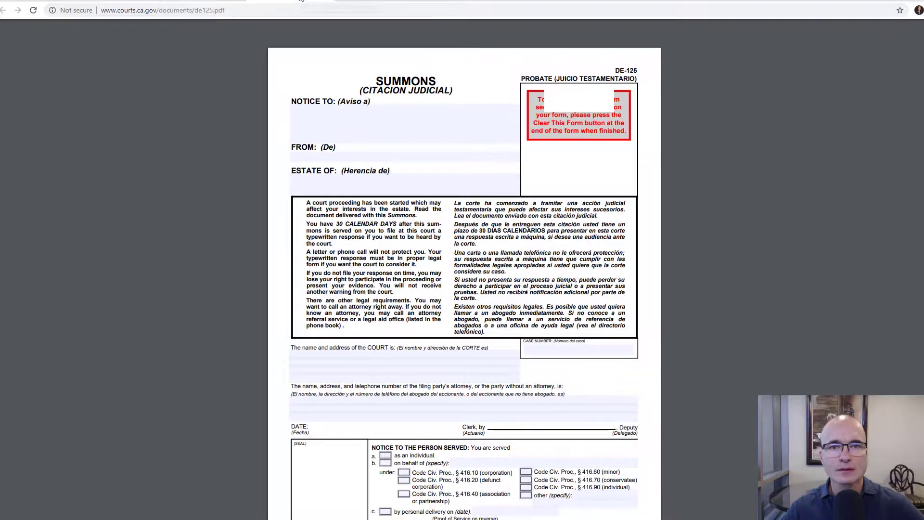
Zoom in on the DE-125 form page and place the cursor in the NOTICE TO field
{"action": "key", "text": "ctrl+plus"}
{"action": "key", "text": "ctrl+plus"}
{"action": "key", "text": "ctrl+plus"}
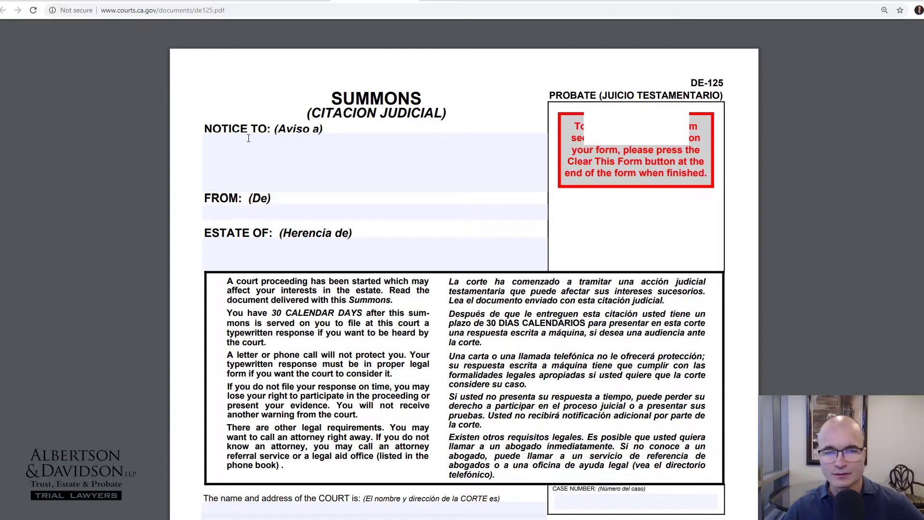
{"action": "left_click", "coordinate": [279, 137]}
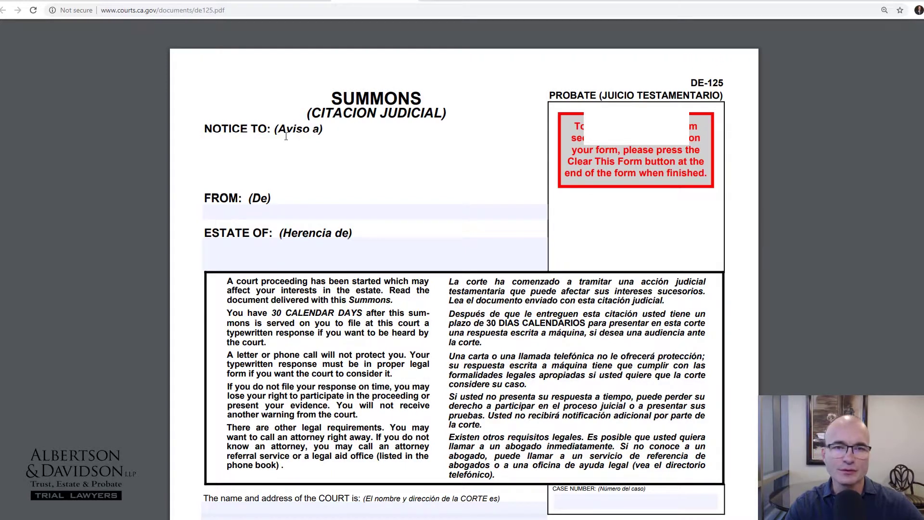
Enter the recipient's, sender's and decedent's names into NOTICE TO, FROM and ESTATE OF
{"action": "type", "text": "Bob"}
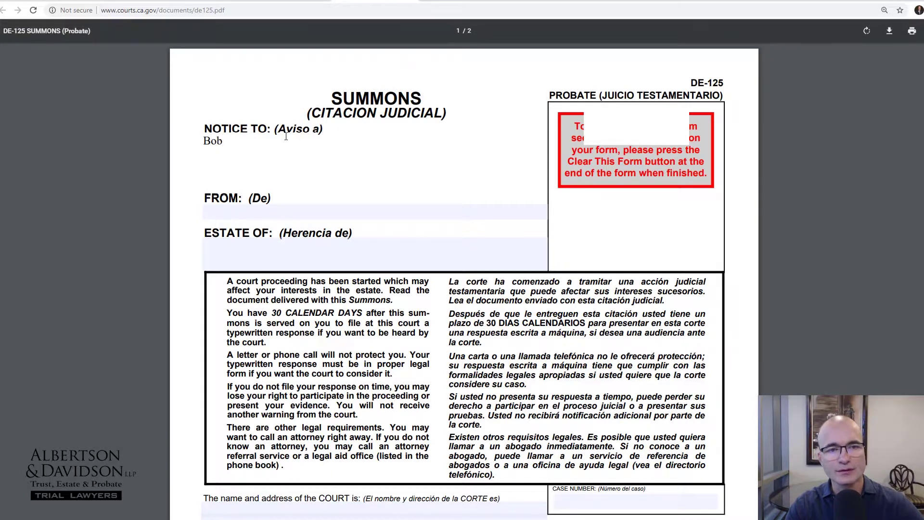
{"action": "type", "text": " Smith"}
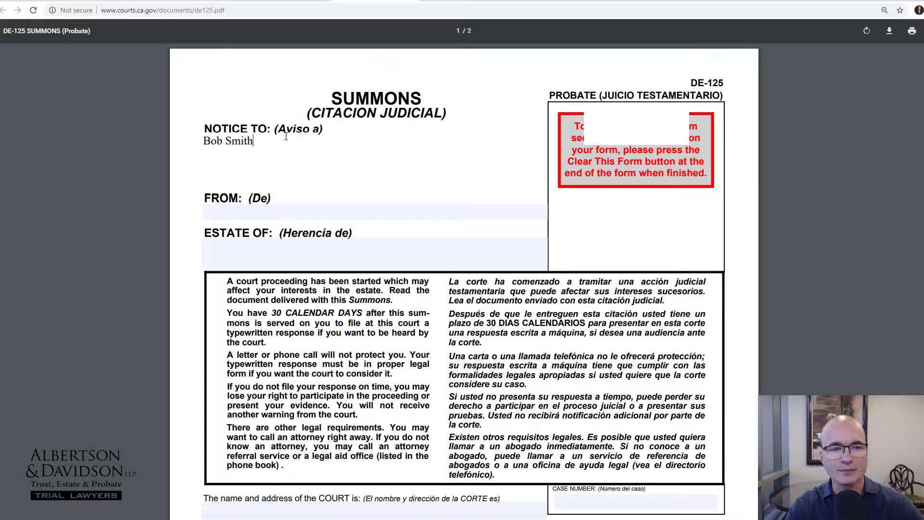
{"action": "key", "text": "Tab"}
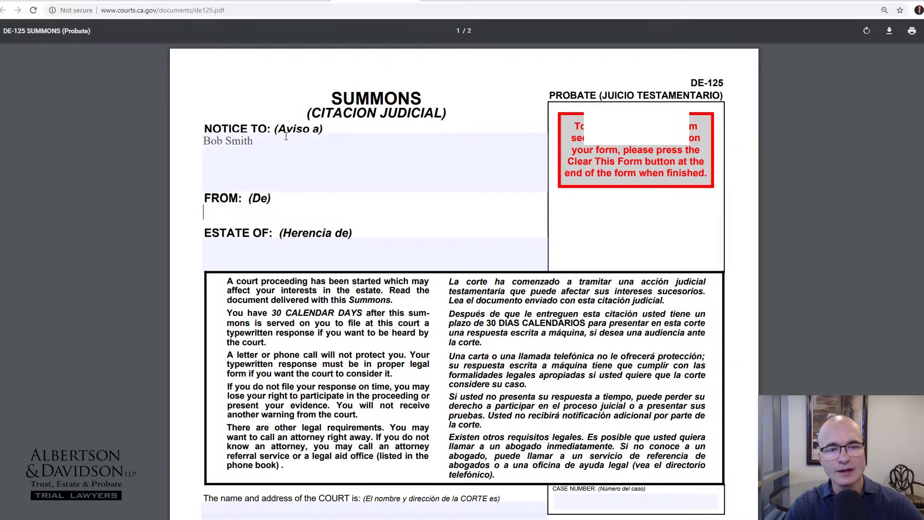
{"action": "type", "text": "John "}
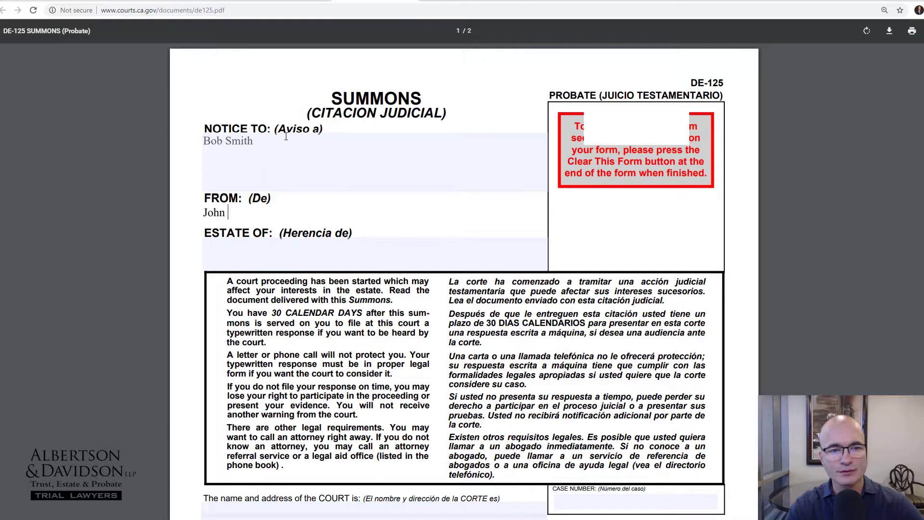
{"action": "type", "text": "Doe"}
{"action": "key", "text": "Tab"}
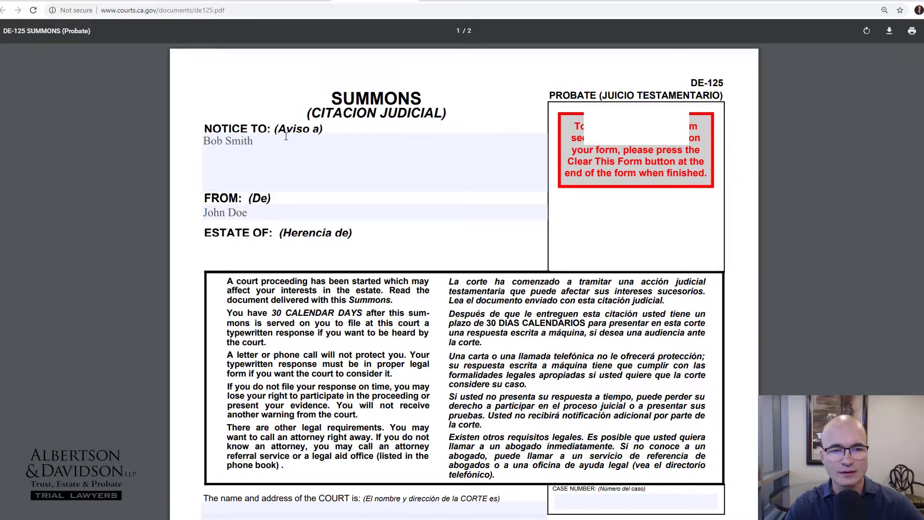
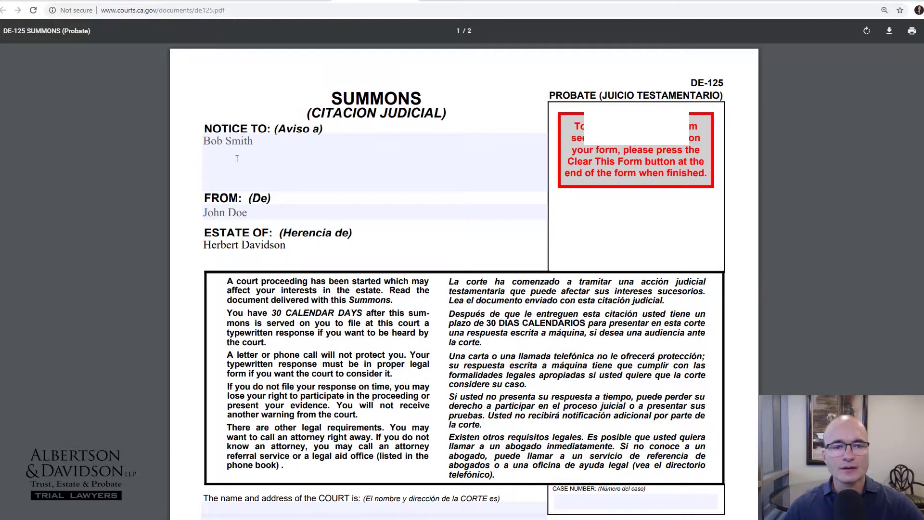
{"action": "left_click", "coordinate": [259, 140]}
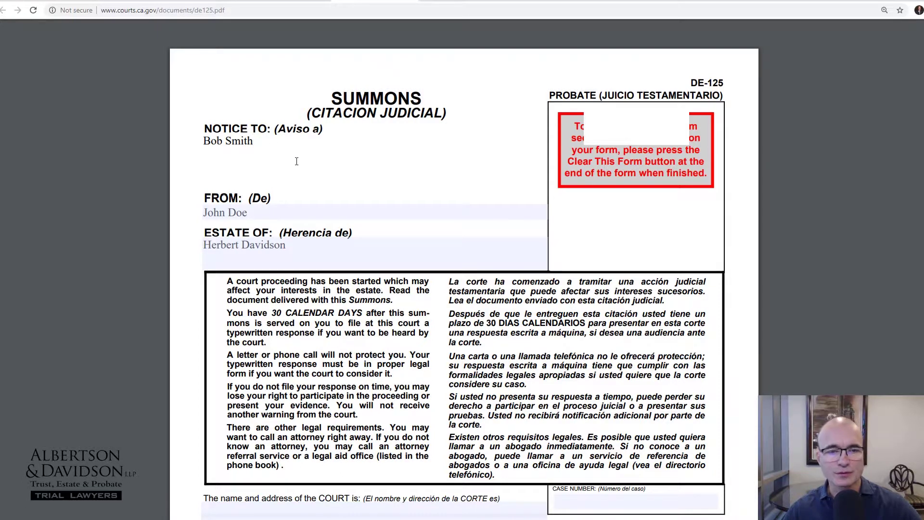
Enter the case number in the summons' CASE NUMBER field
{"action": "scroll", "coordinate": [298, 161], "scroll_direction": "down", "scroll_amount": 5}
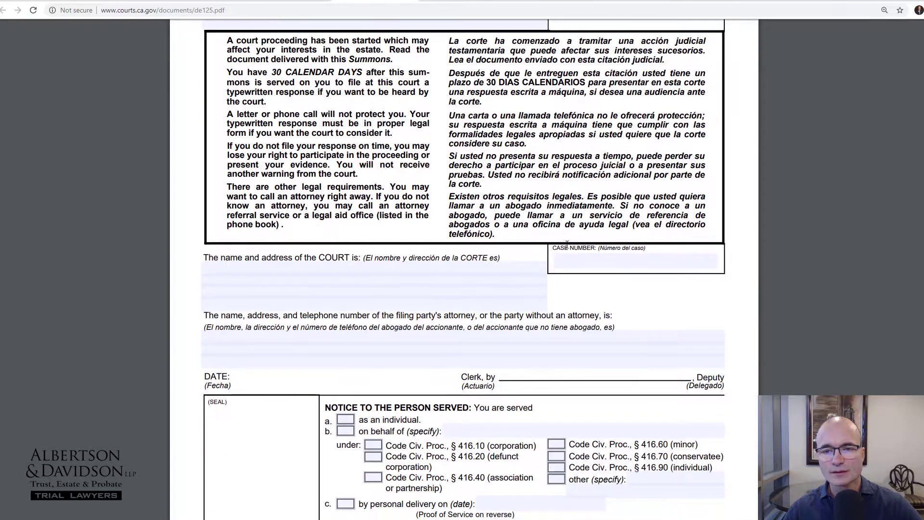
{"action": "left_click", "coordinate": [587, 257]}
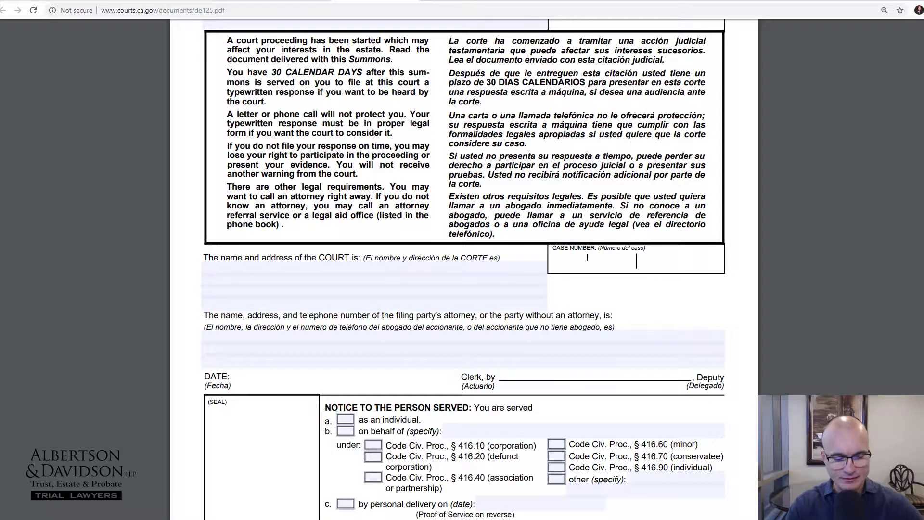
{"action": "type", "text": "BP 12"}
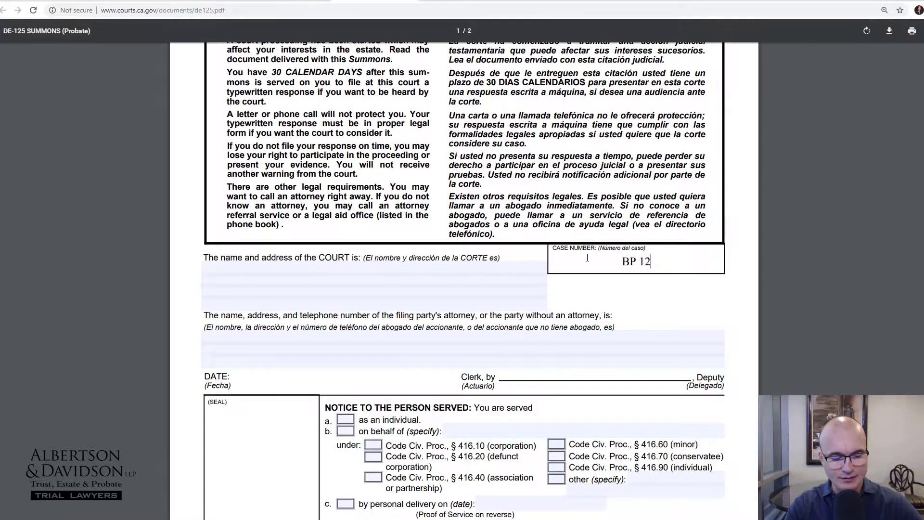
{"action": "type", "text": "35456"}
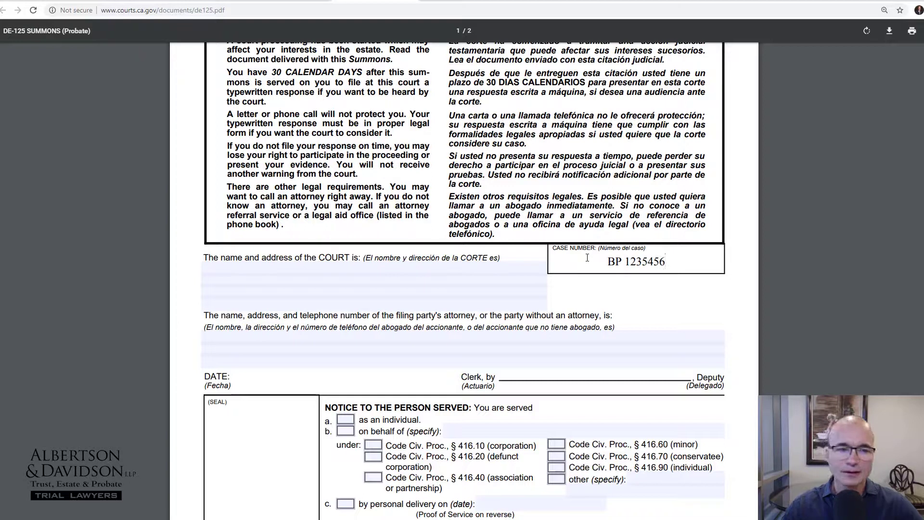
Fill the court field with Los Angeles Superior Court, its street address and 'Los Angeles, CA'
{"action": "left_click", "coordinate": [282, 270]}
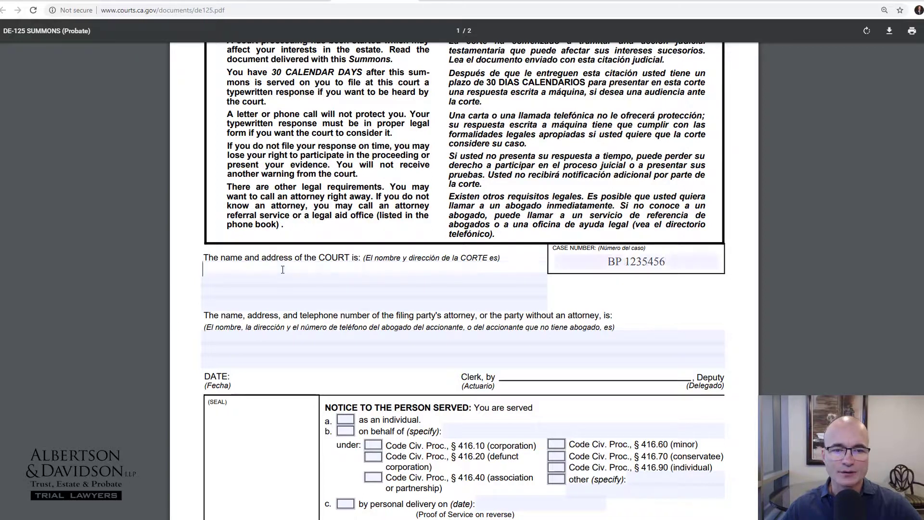
{"action": "type", "text": "Los Angeles Su"}
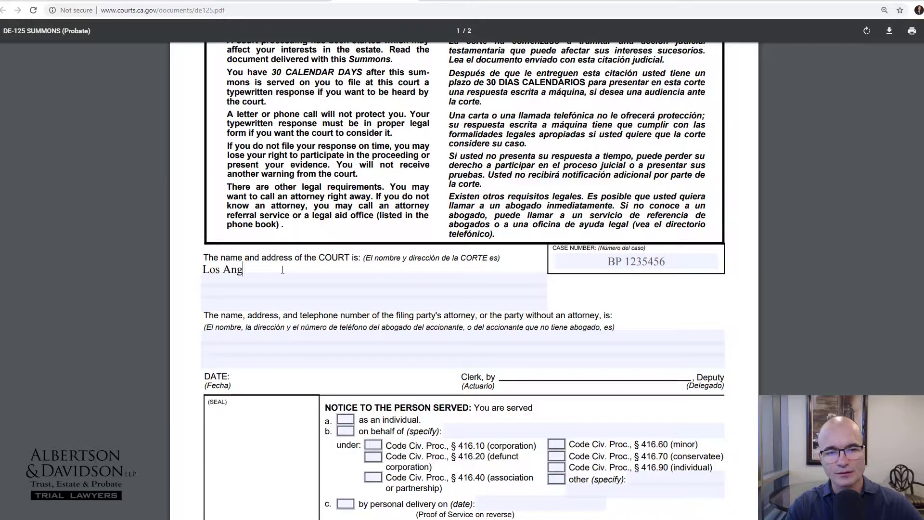
{"action": "type", "text": "pe"}
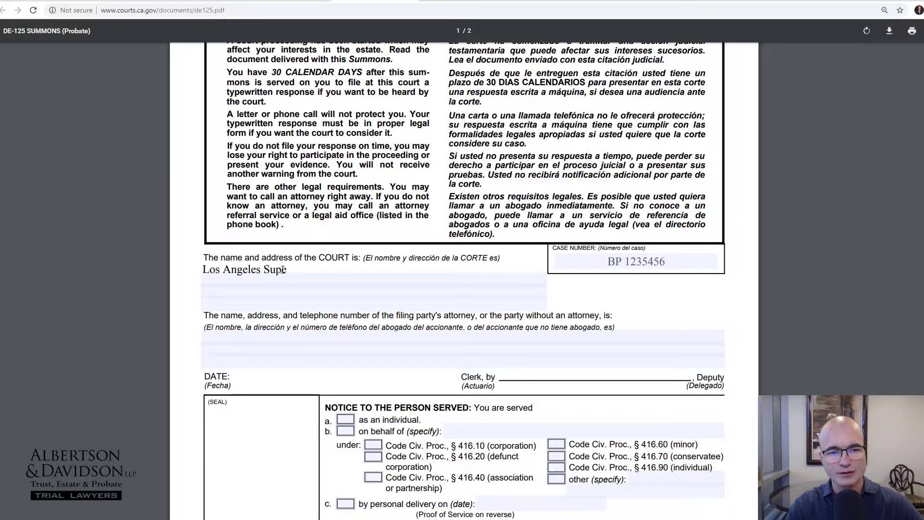
{"action": "type", "text": "rior Court"}
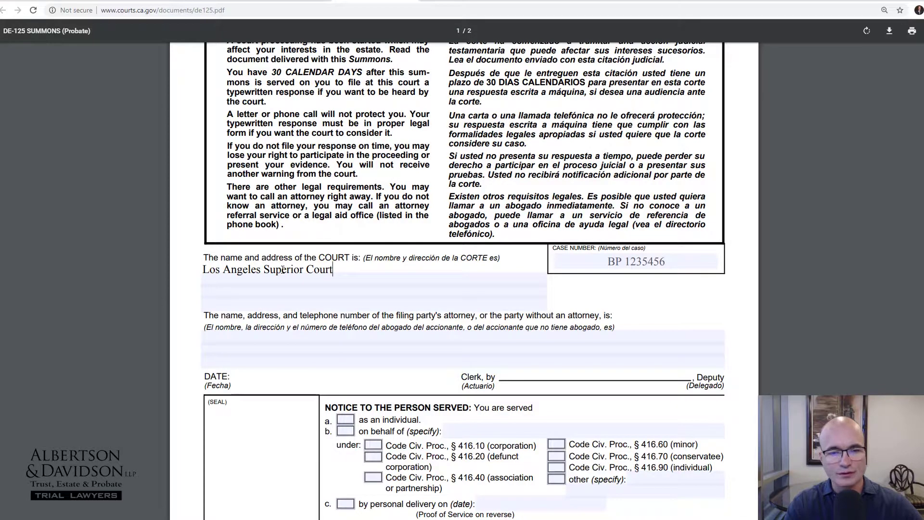
{"action": "key", "text": "Return"}
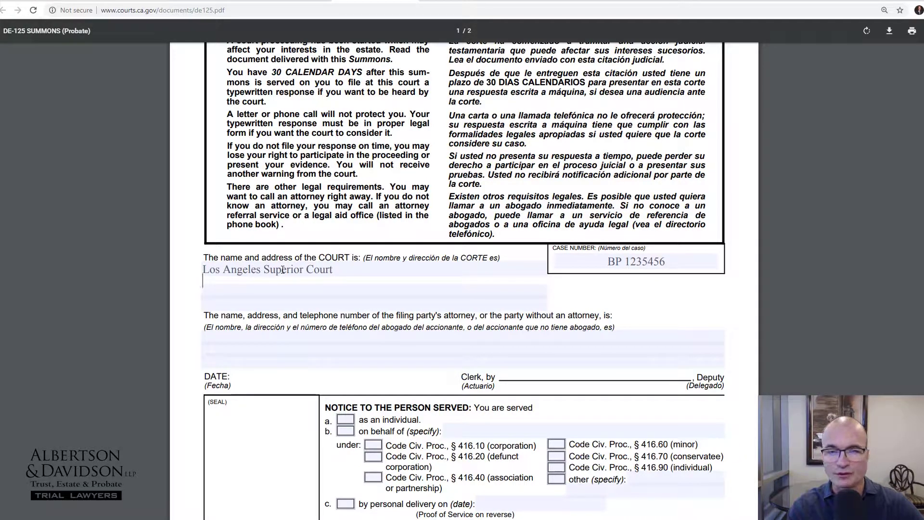
{"action": "key", "text": "Tab"}
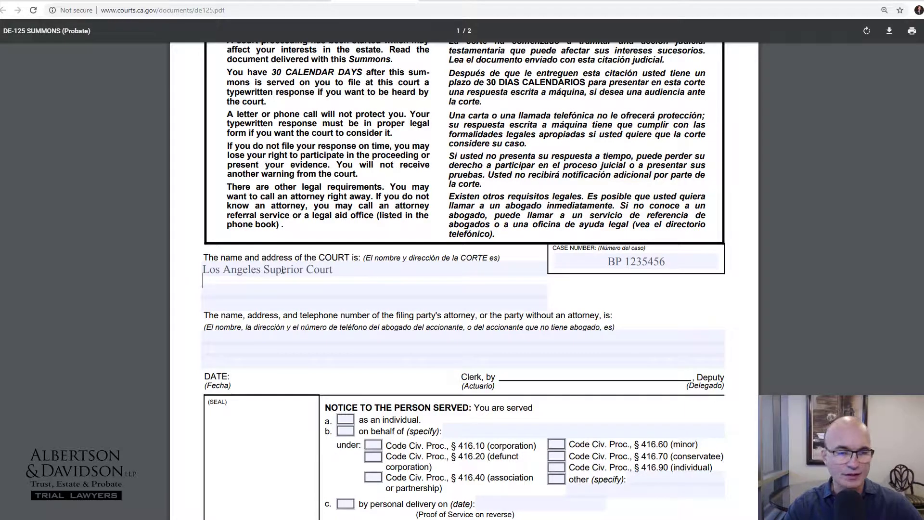
{"action": "type", "text": "111 N. Hill Street"}
{"action": "key", "text": "Tab"}
{"action": "type", "text": "Los Angele"}
{"action": "key", "text": "BackSpace"}
{"action": "key", "text": "BackSpace"}
{"action": "type", "text": "eles, CA"}
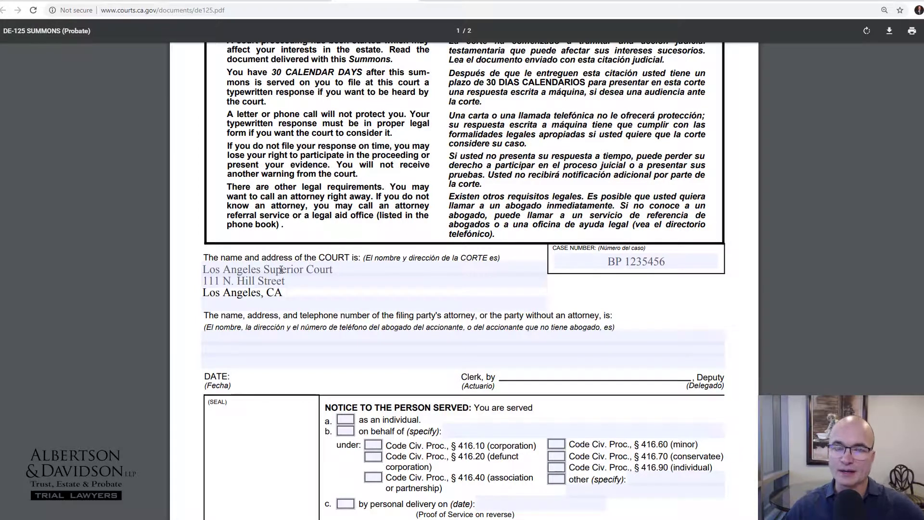
Enter the attorney's name followed by the law firm's name in the attorney field
{"action": "scroll", "coordinate": [268, 278], "scroll_direction": "down", "scroll_amount": 2}
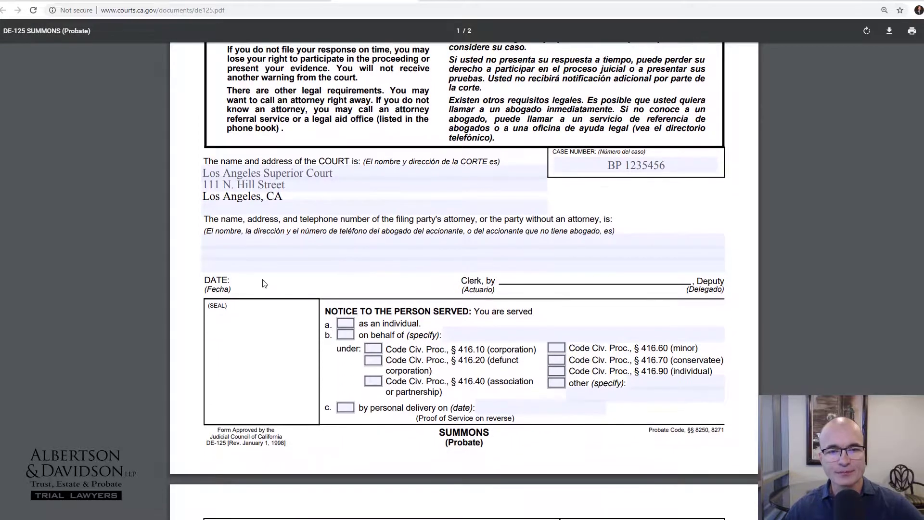
{"action": "left_click", "coordinate": [256, 242]}
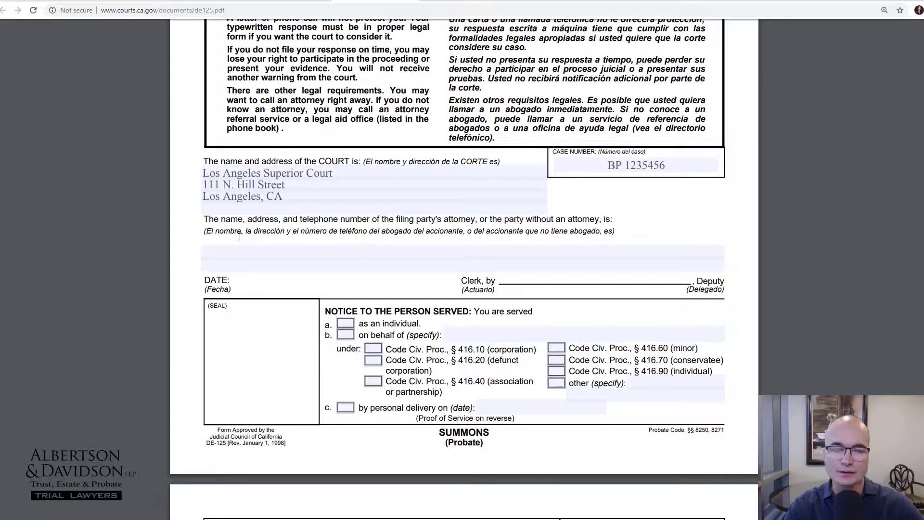
{"action": "type", "text": "Keith A. D"}
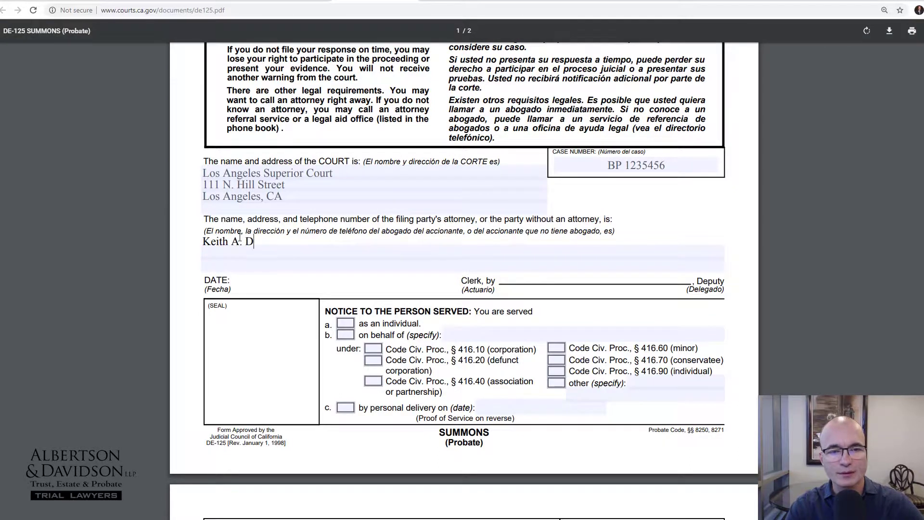
{"action": "type", "text": "avidson"}
{"action": "key", "text": "Tab"}
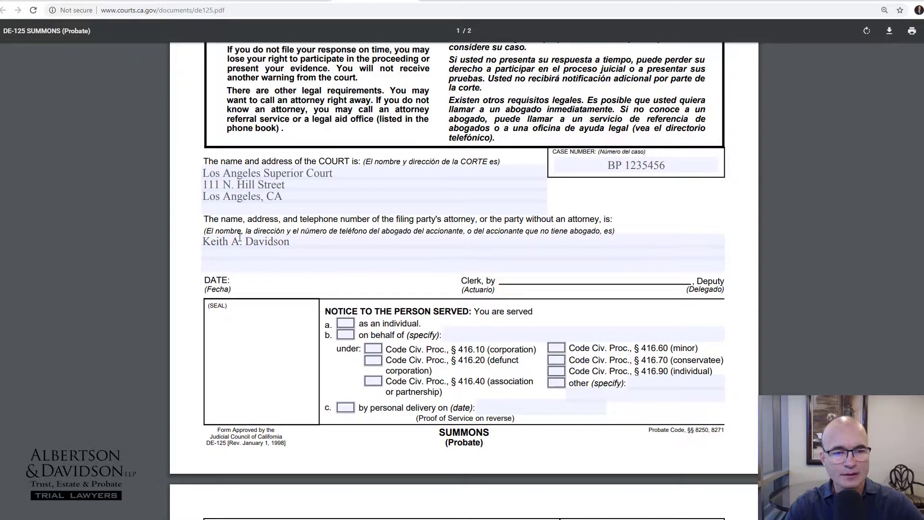
{"action": "left_click", "coordinate": [285, 255]}
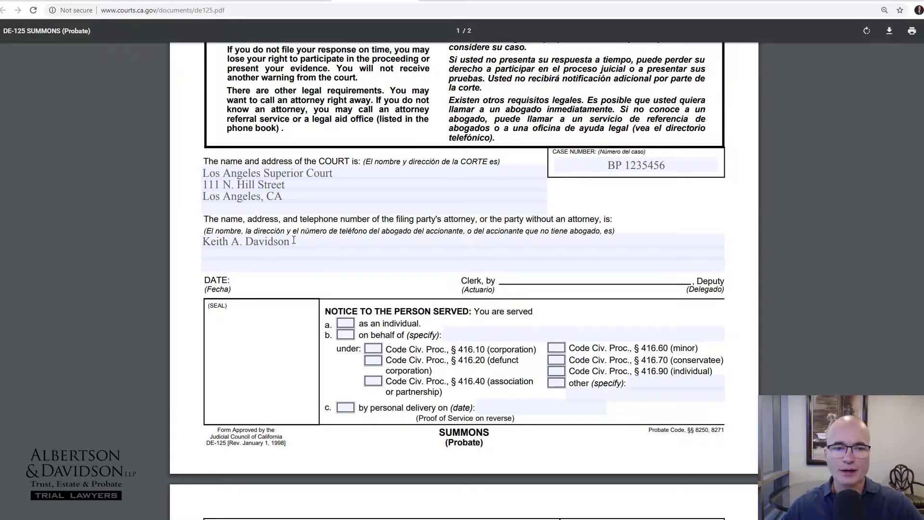
{"action": "type", "text": ", pre"}
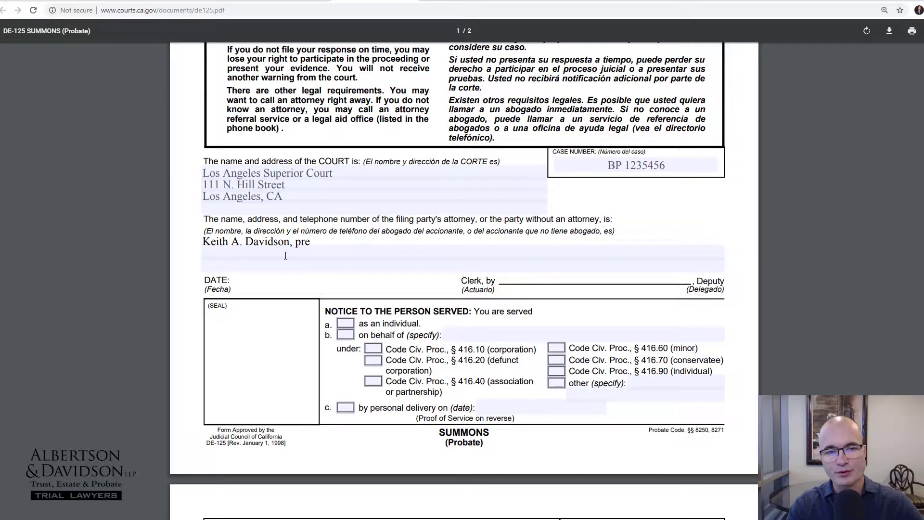
{"action": "key", "text": "BackSpace"}
{"action": "type", "text": "o pe"}
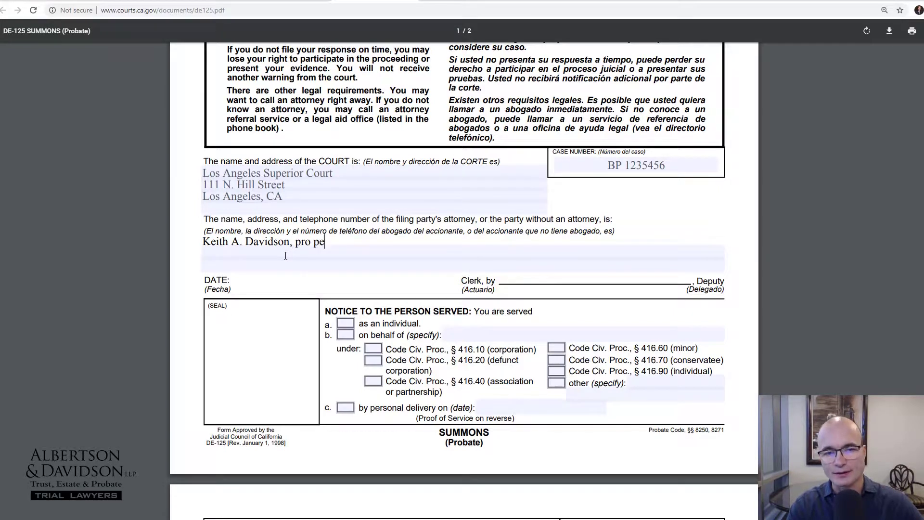
{"action": "key", "text": "BackSpace"}
{"action": "key", "text": "BackSpace"}
{"action": "key", "text": "BackSpace"}
{"action": "key", "text": "BackSpace"}
{"action": "key", "text": "BackSpace"}
{"action": "key", "text": "BackSpace"}
{"action": "key", "text": "BackSpace"}
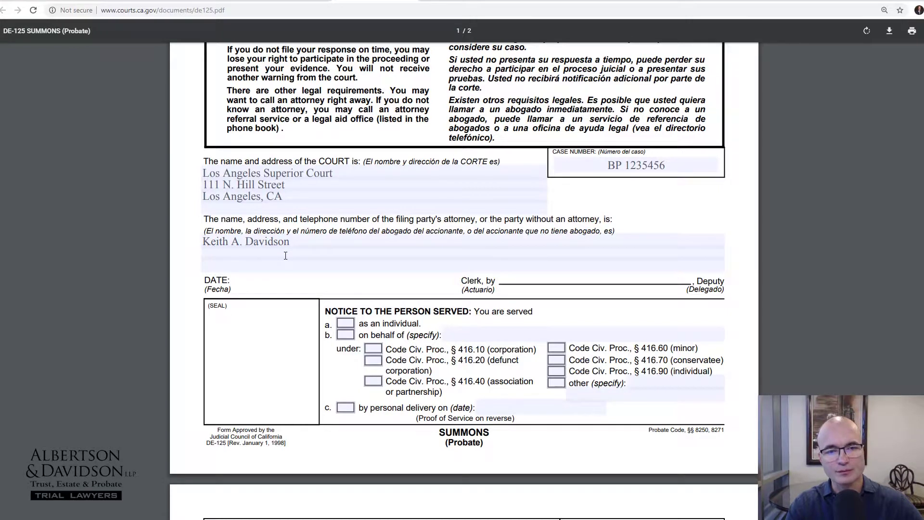
{"action": "left_click", "coordinate": [292, 241]}
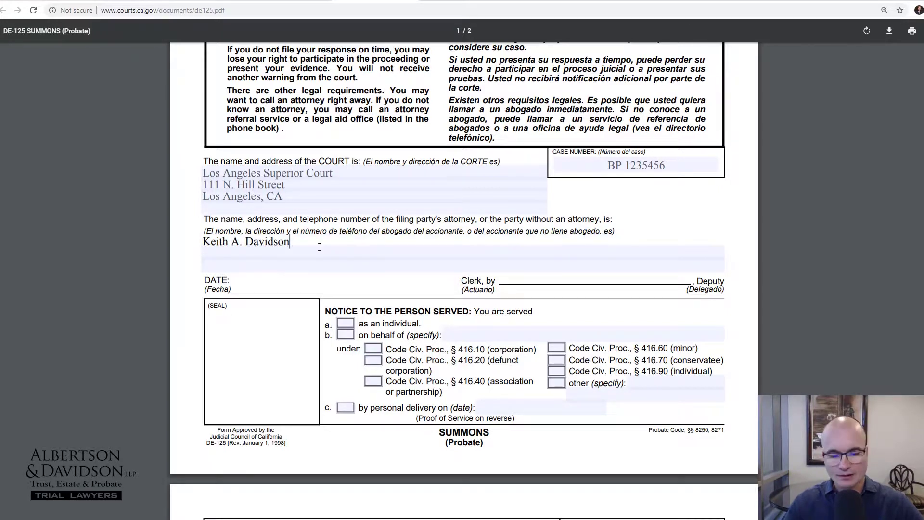
{"action": "type", "text": ", Albertson"}
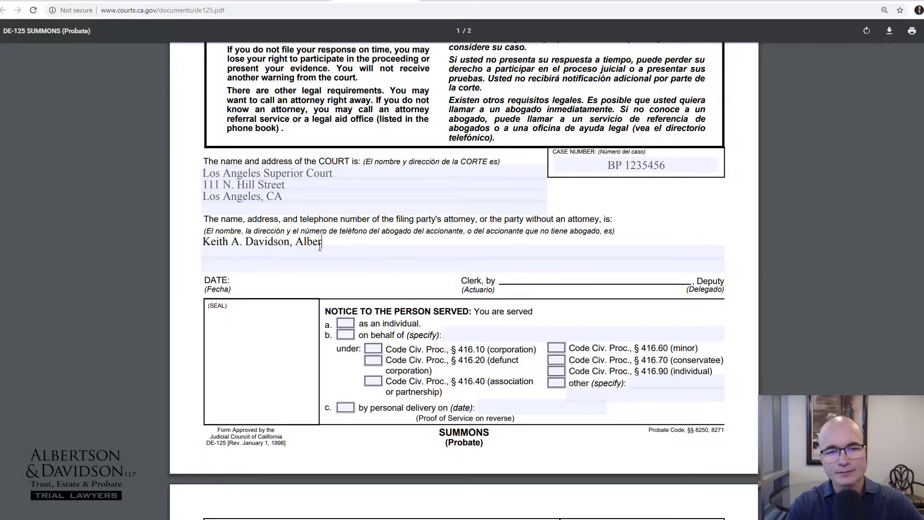
{"action": "type", "text": "Davidson, LLP"}
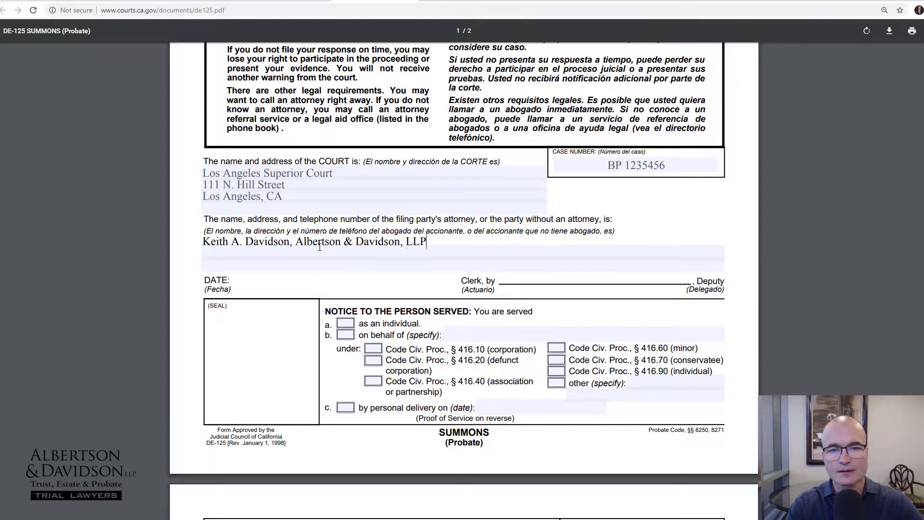
Add the firm's street address with suite and the city on the next two lines
{"action": "key", "text": "Return"}
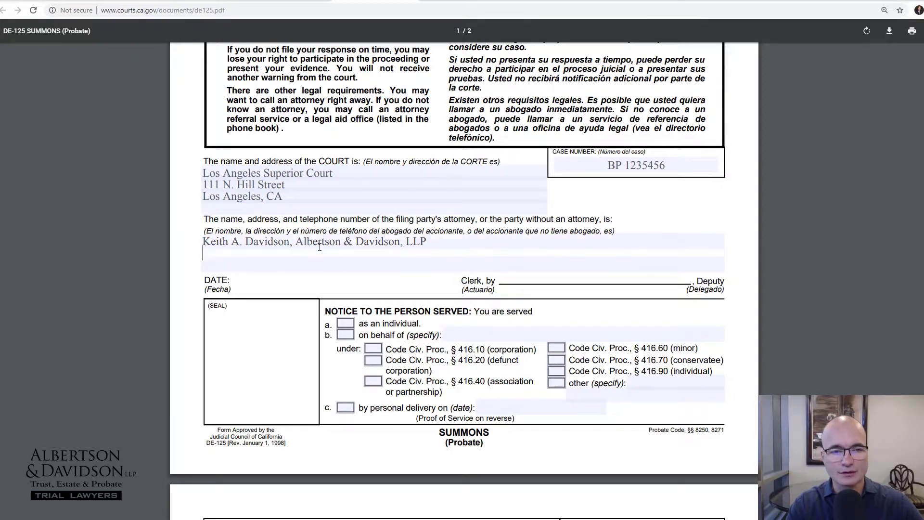
{"action": "type", "text": "2175 Sa"}
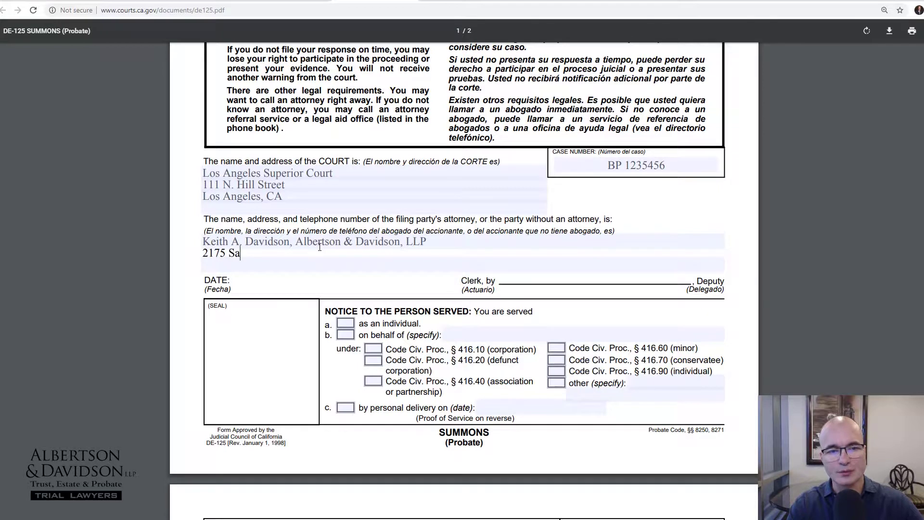
{"action": "type", "text": "lk AVenue"}
{"action": "key", "text": "BackSpace"}
{"action": "key", "text": "BackSpace"}
{"action": "key", "text": "BackSpace"}
{"action": "key", "text": "BackSpace"}
{"action": "key", "text": "BackSpace"}
{"action": "type", "text": "venue, Suite "}
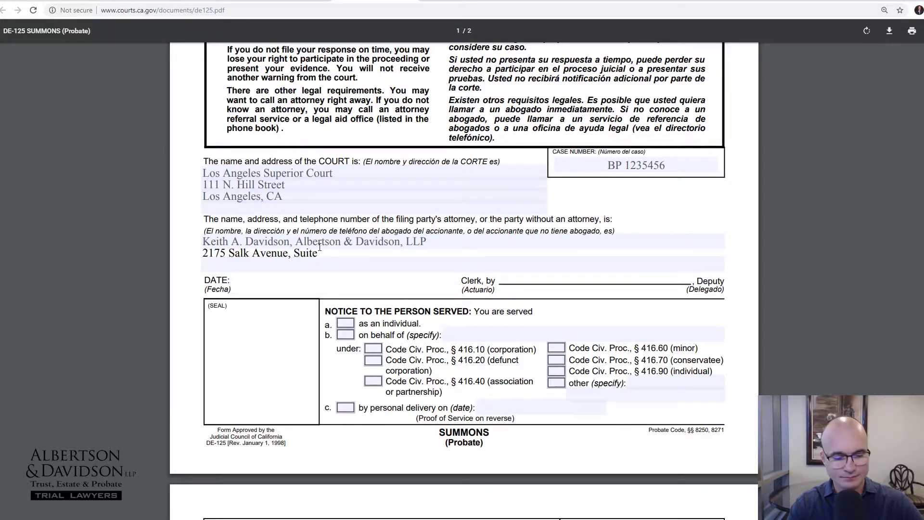
{"action": "type", "text": "190"}
{"action": "key", "text": "Tab"}
{"action": "key", "text": "Return"}
{"action": "type", "text": "Carlsbad, CA"}
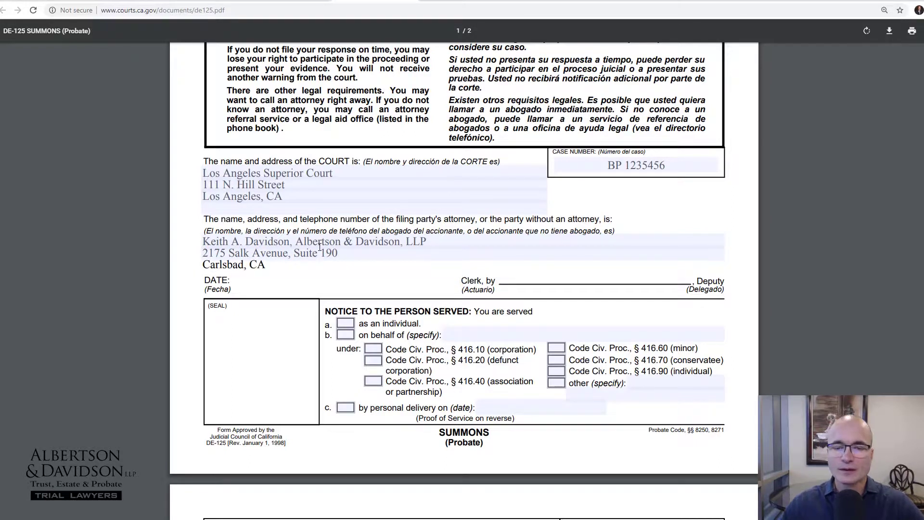
Scroll past the date and clerk lines down to the Proof of Service page
{"action": "left_click_drag", "start_coordinate": [461, 284], "coordinate": [705, 288]}
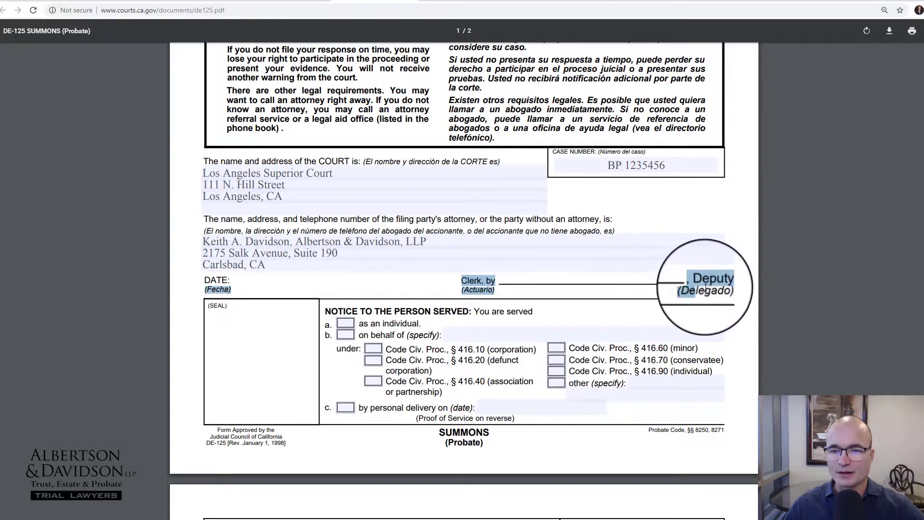
{"action": "left_click", "coordinate": [422, 243]}
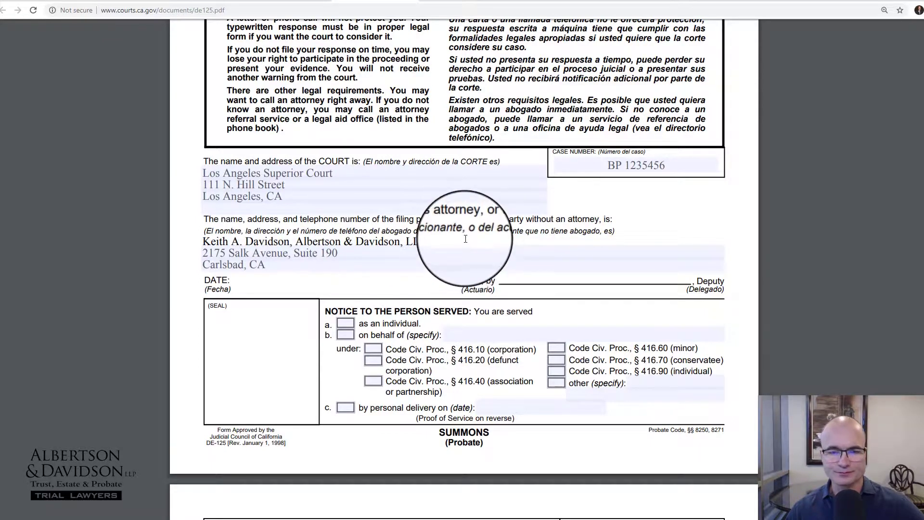
{"action": "scroll", "coordinate": [465, 238], "scroll_direction": "up", "scroll_amount": 3}
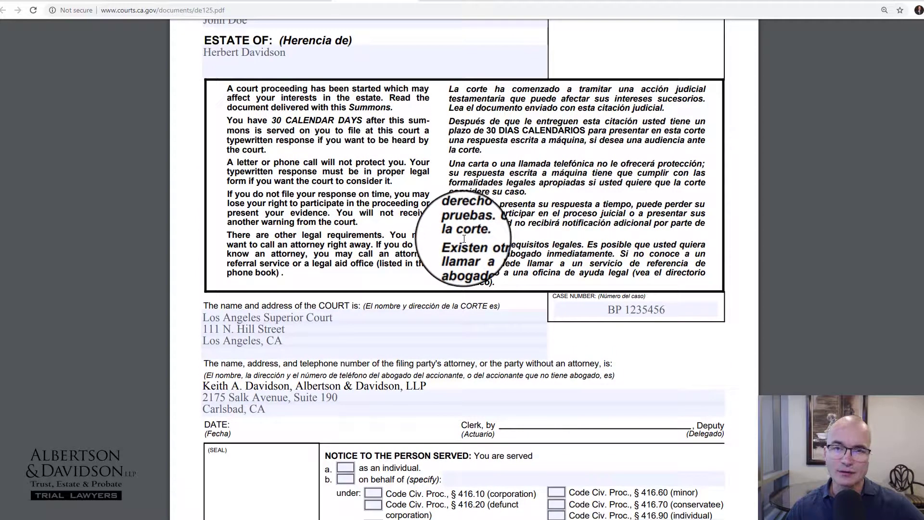
{"action": "scroll", "coordinate": [464, 238], "scroll_direction": "down", "scroll_amount": 3}
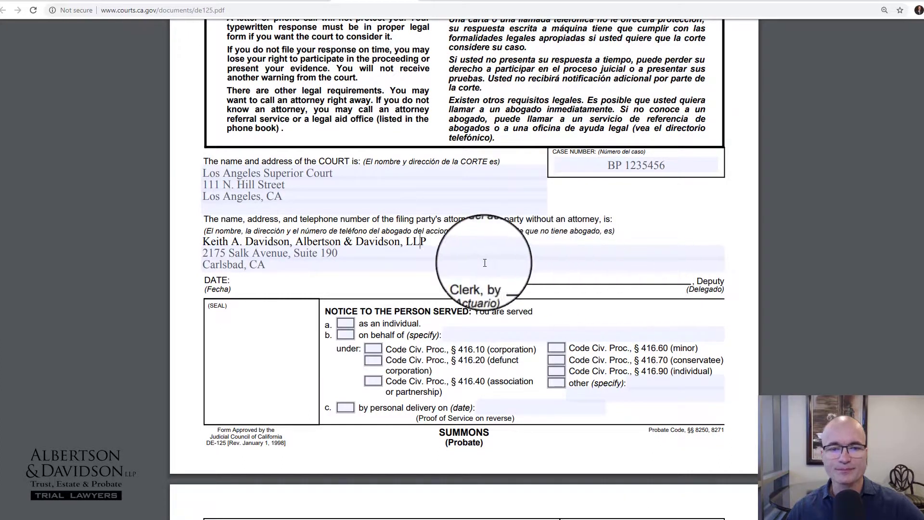
{"action": "scroll", "coordinate": [340, 278], "scroll_direction": "down", "scroll_amount": 2}
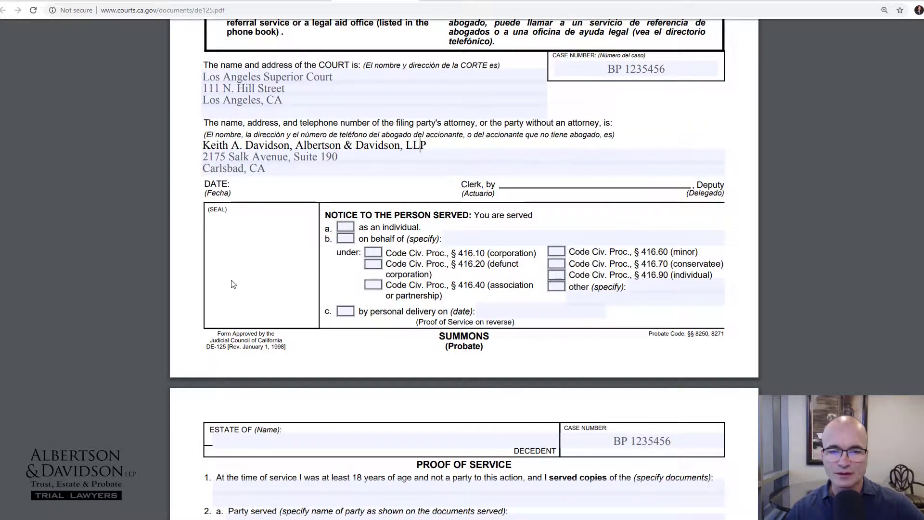
{"action": "scroll", "coordinate": [437, 283], "scroll_direction": "down", "scroll_amount": 2}
{"action": "scroll", "coordinate": [437, 282], "scroll_direction": "down", "scroll_amount": 3}
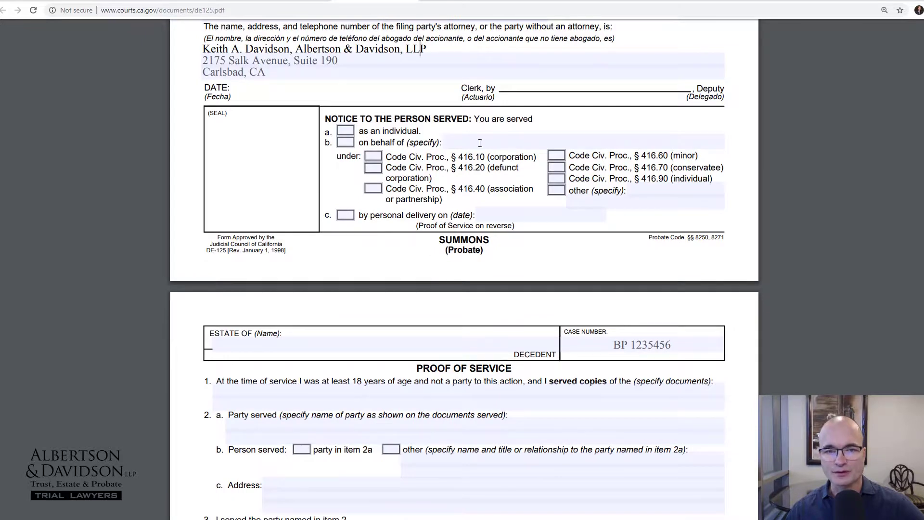
Enter the decedent's name in the Proof of Service ESTATE OF (Name) field
{"action": "scroll", "coordinate": [439, 270], "scroll_direction": "down", "scroll_amount": 5}
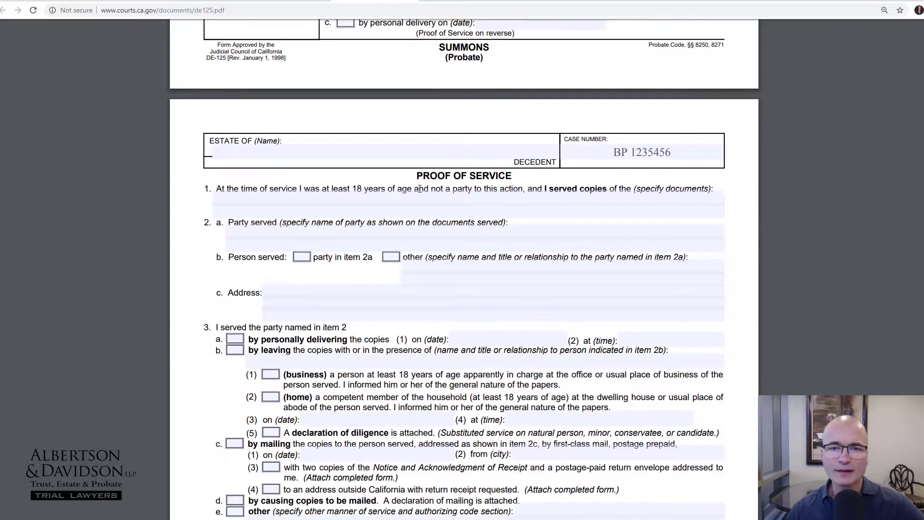
{"action": "scroll", "coordinate": [480, 188], "scroll_direction": "down", "scroll_amount": 1}
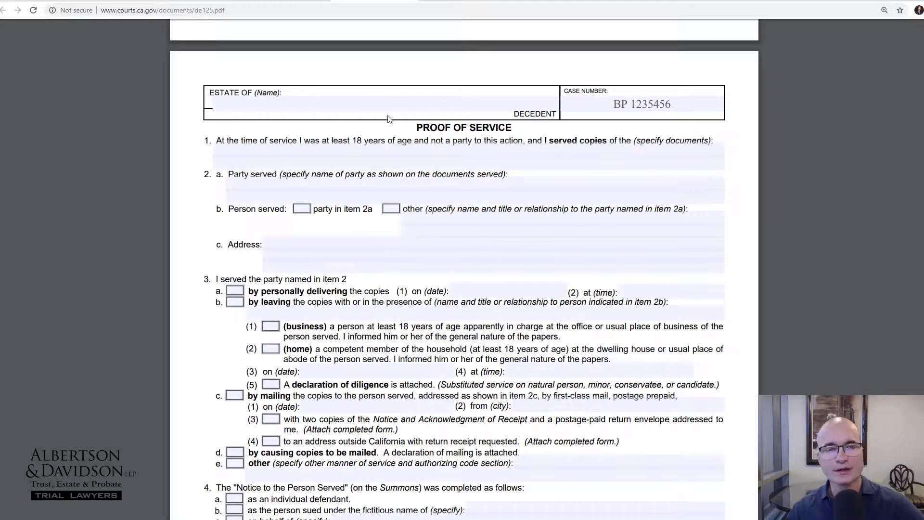
{"action": "left_click", "coordinate": [249, 108]}
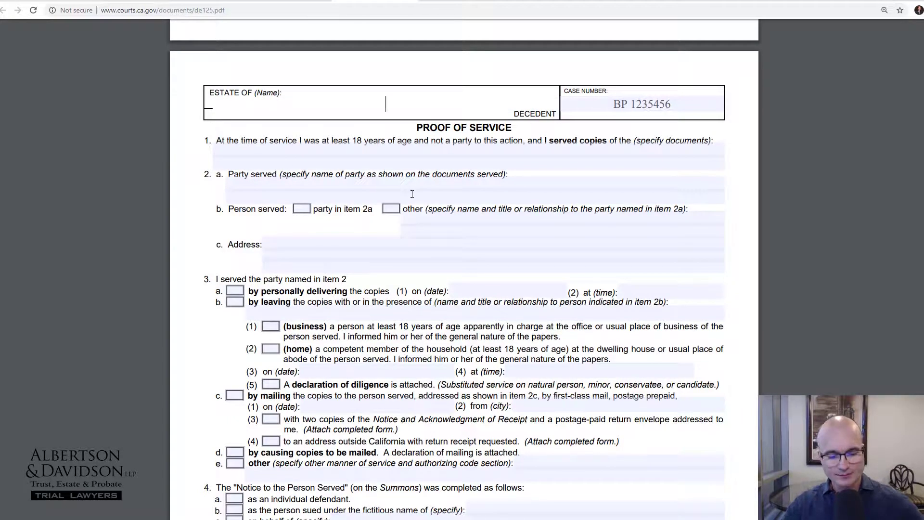
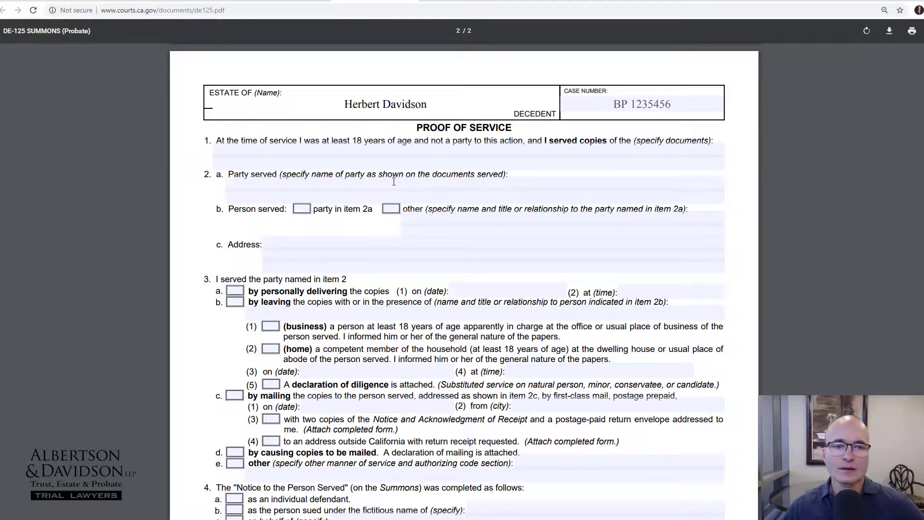
{"action": "left_click", "coordinate": [355, 145]}
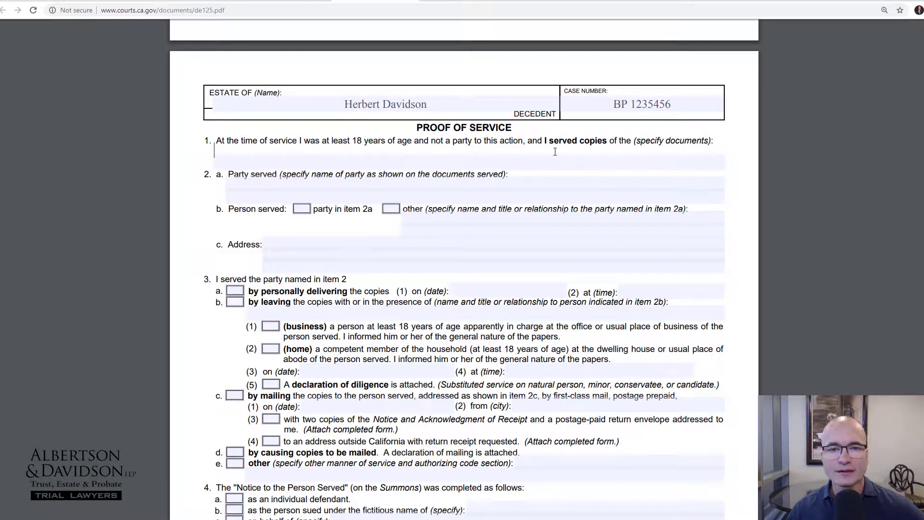
{"action": "left_click_drag", "start_coordinate": [450, 141], "coordinate": [522, 141]}
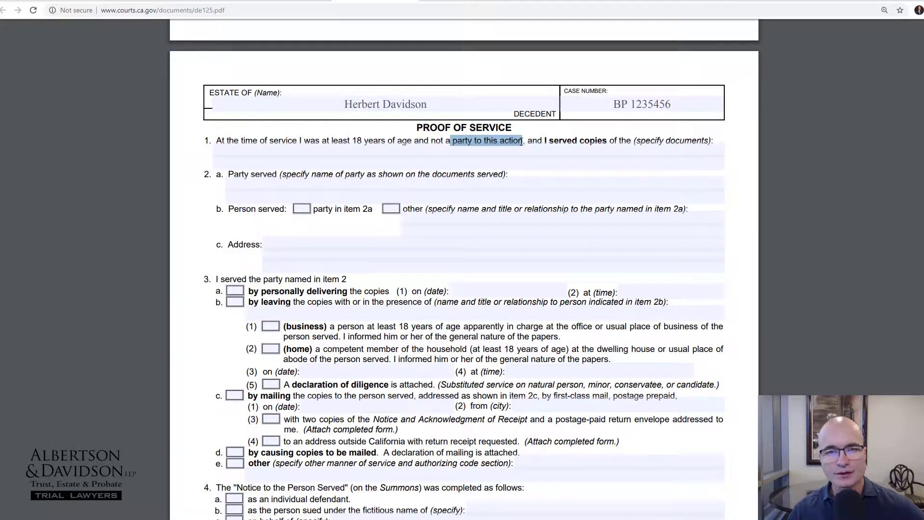
{"action": "left_click", "coordinate": [480, 141]}
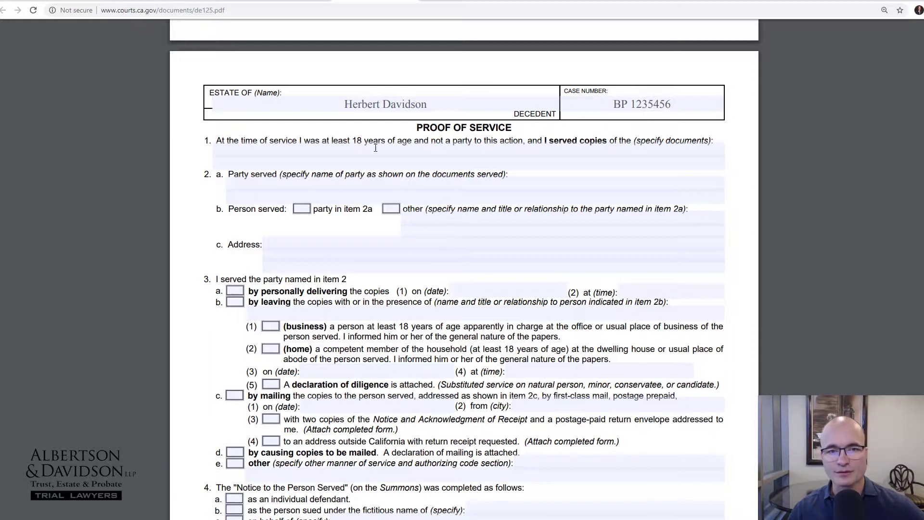
{"action": "scroll", "coordinate": [421, 135], "scroll_direction": "down", "scroll_amount": 1}
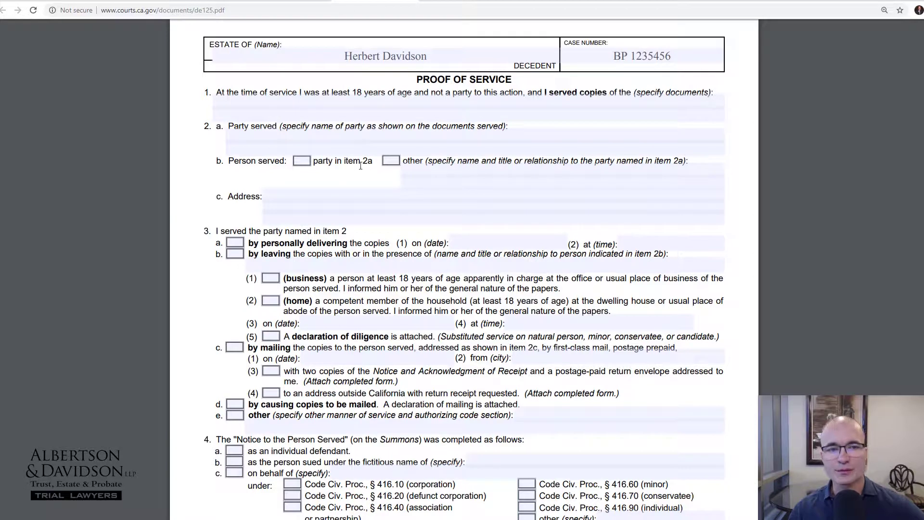
{"action": "scroll", "coordinate": [352, 163], "scroll_direction": "down", "scroll_amount": 1}
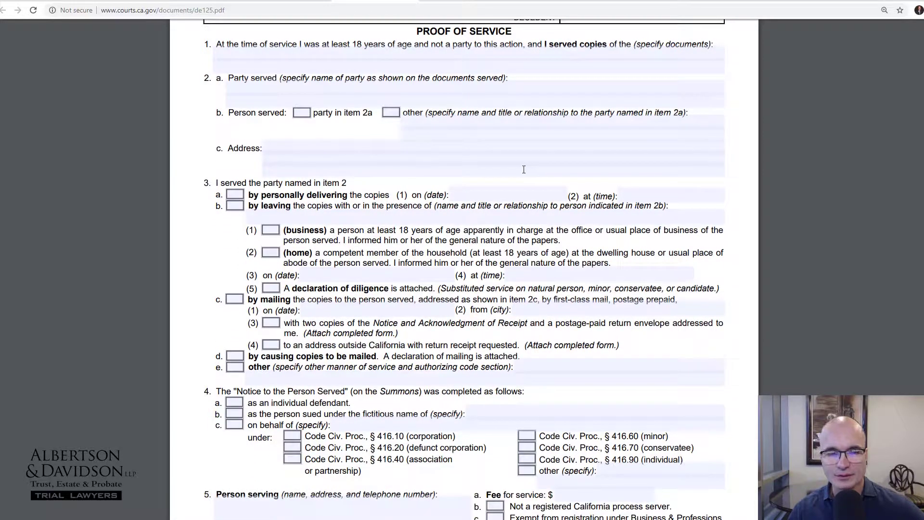
{"action": "scroll", "coordinate": [345, 218], "scroll_direction": "down", "scroll_amount": 1}
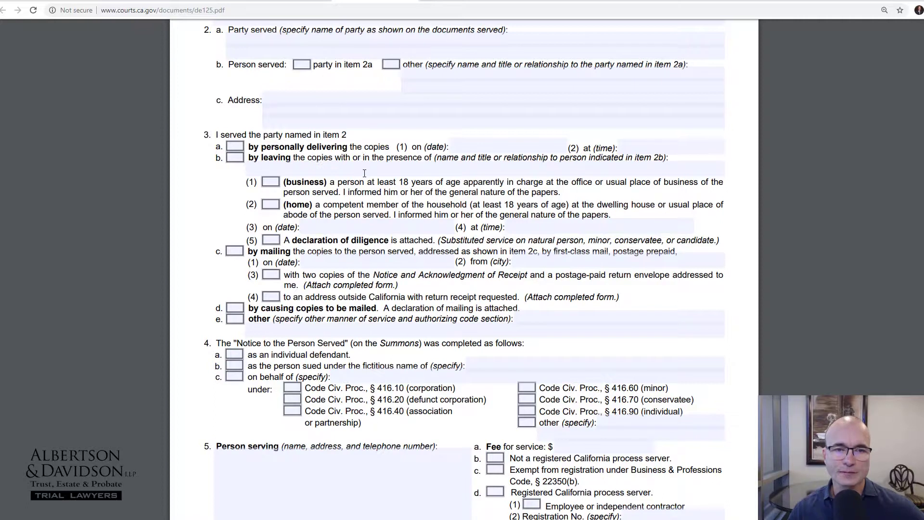
{"action": "scroll", "coordinate": [363, 172], "scroll_direction": "down", "scroll_amount": 1}
Try the item 3 checkboxes, leaving 3b 'by leaving' and 3c 'by mailing' checked
{"action": "left_click", "coordinate": [235, 98]}
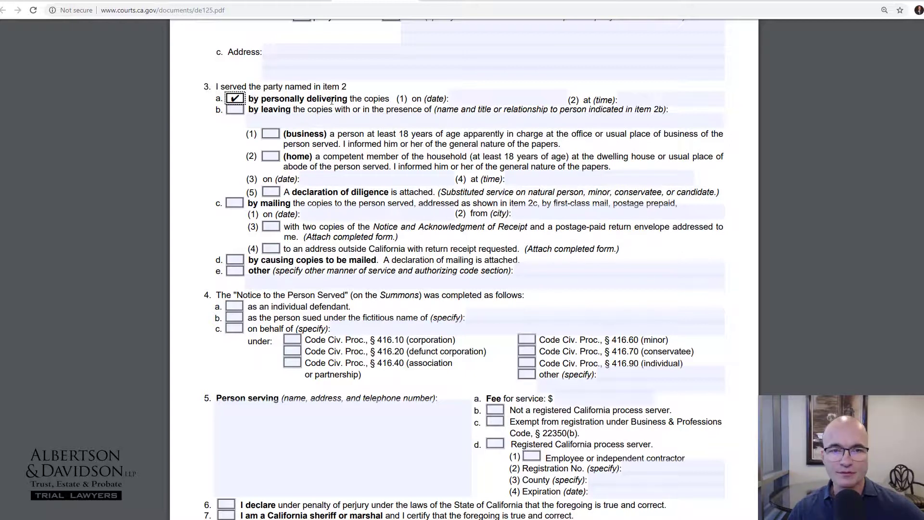
{"action": "left_click", "coordinate": [235, 99]}
{"action": "left_click", "coordinate": [236, 110]}
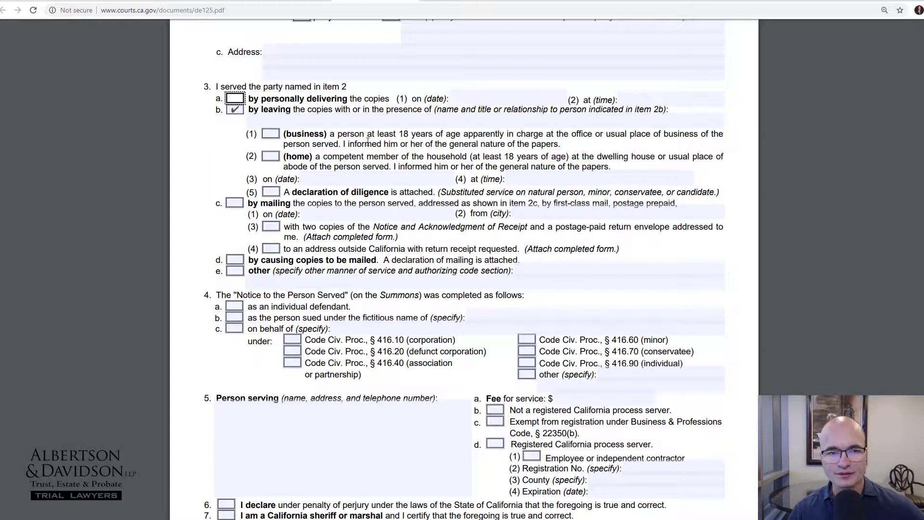
{"action": "left_click", "coordinate": [236, 110]}
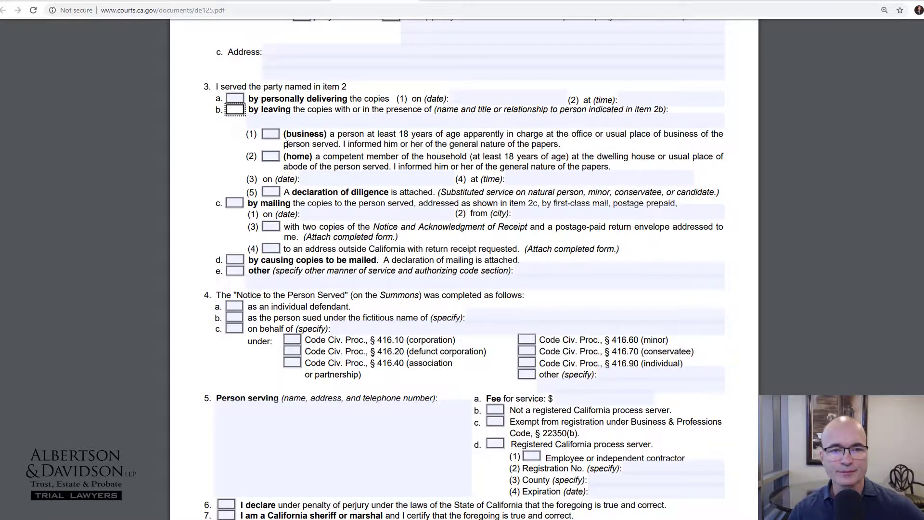
{"action": "scroll", "coordinate": [286, 144], "scroll_direction": "down", "scroll_amount": 1}
{"action": "scroll", "coordinate": [286, 145], "scroll_direction": "down", "scroll_amount": 1}
{"action": "left_click", "coordinate": [234, 107]}
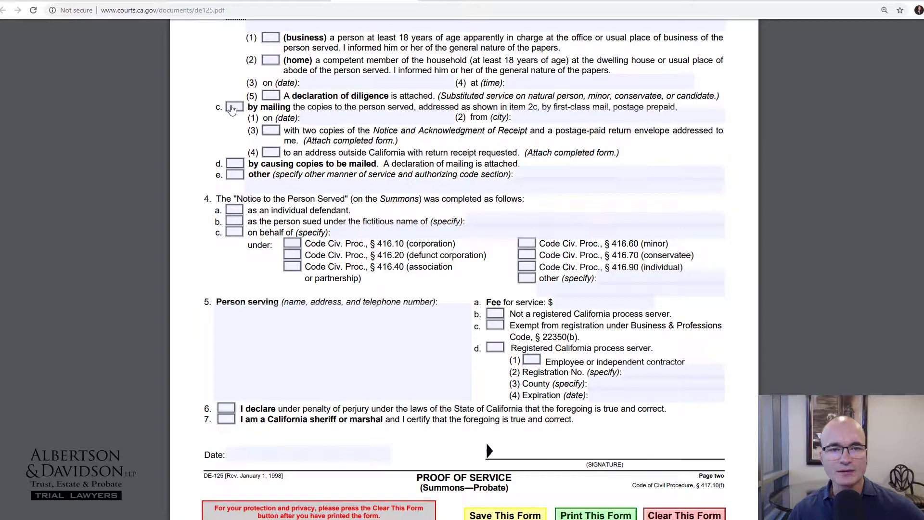
{"action": "scroll", "coordinate": [255, 104], "scroll_direction": "up", "scroll_amount": 2}
{"action": "left_click", "coordinate": [235, 110]}
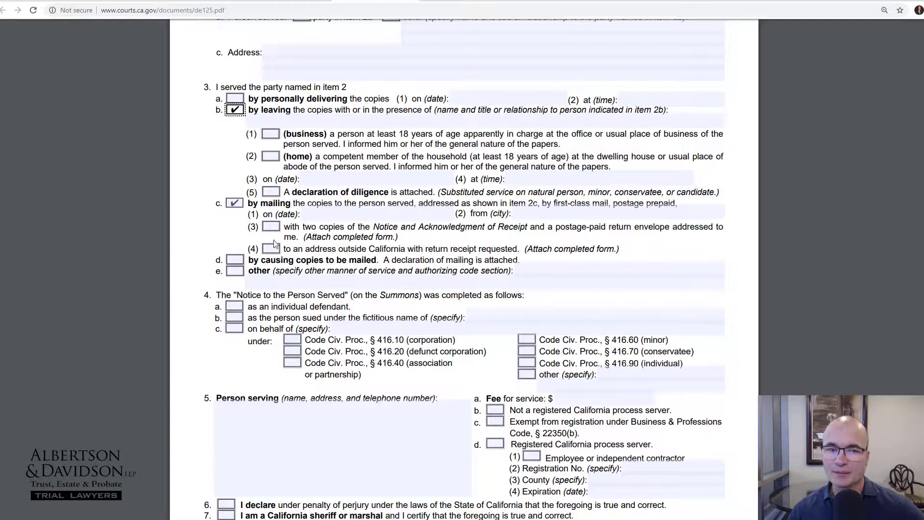
{"action": "scroll", "coordinate": [479, 431], "scroll_direction": "down", "scroll_amount": 2}
{"action": "scroll", "coordinate": [318, 223], "scroll_direction": "down", "scroll_amount": 2}
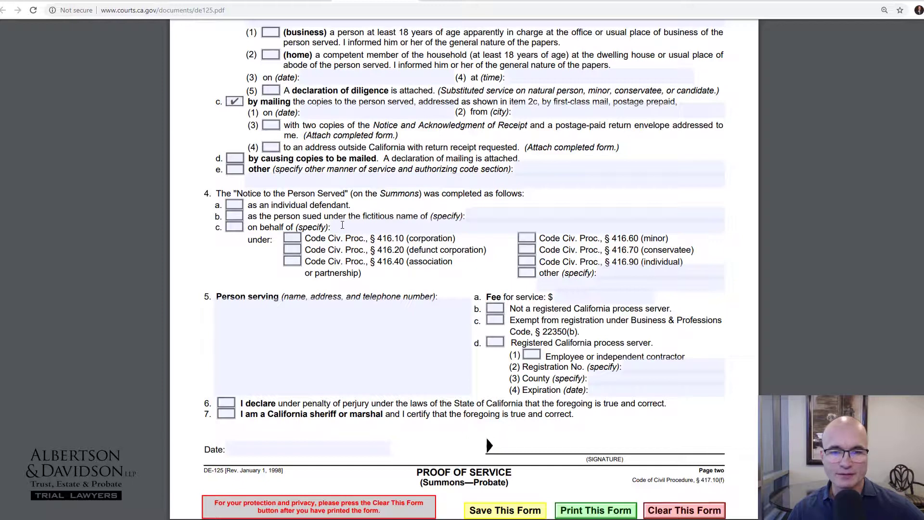
{"action": "left_click", "coordinate": [235, 205]}
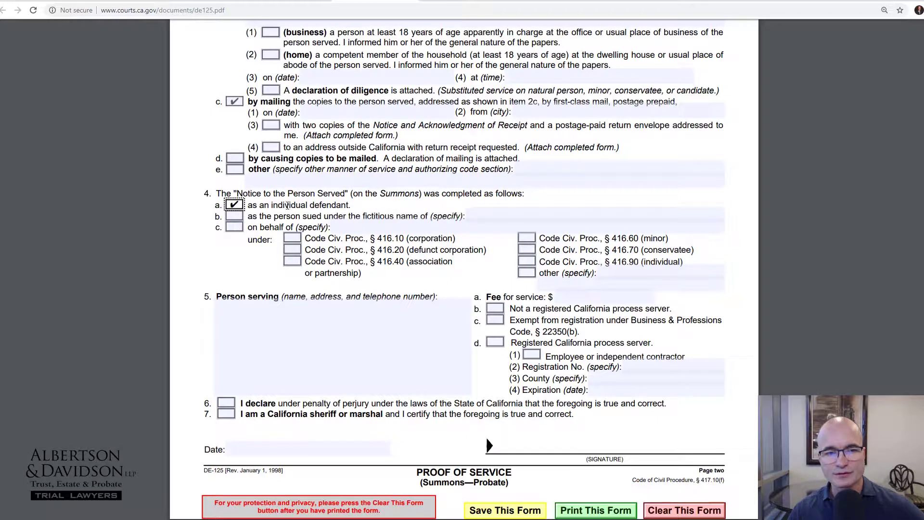
{"action": "left_click", "coordinate": [235, 205]}
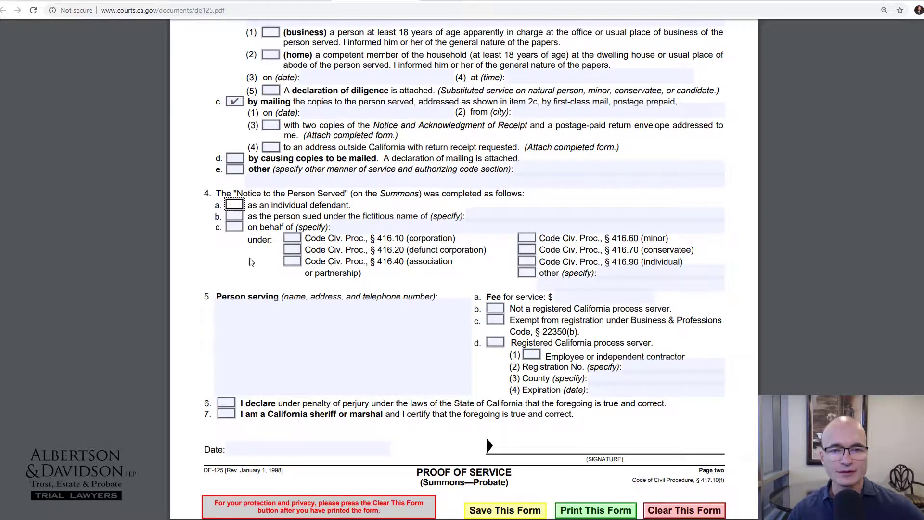